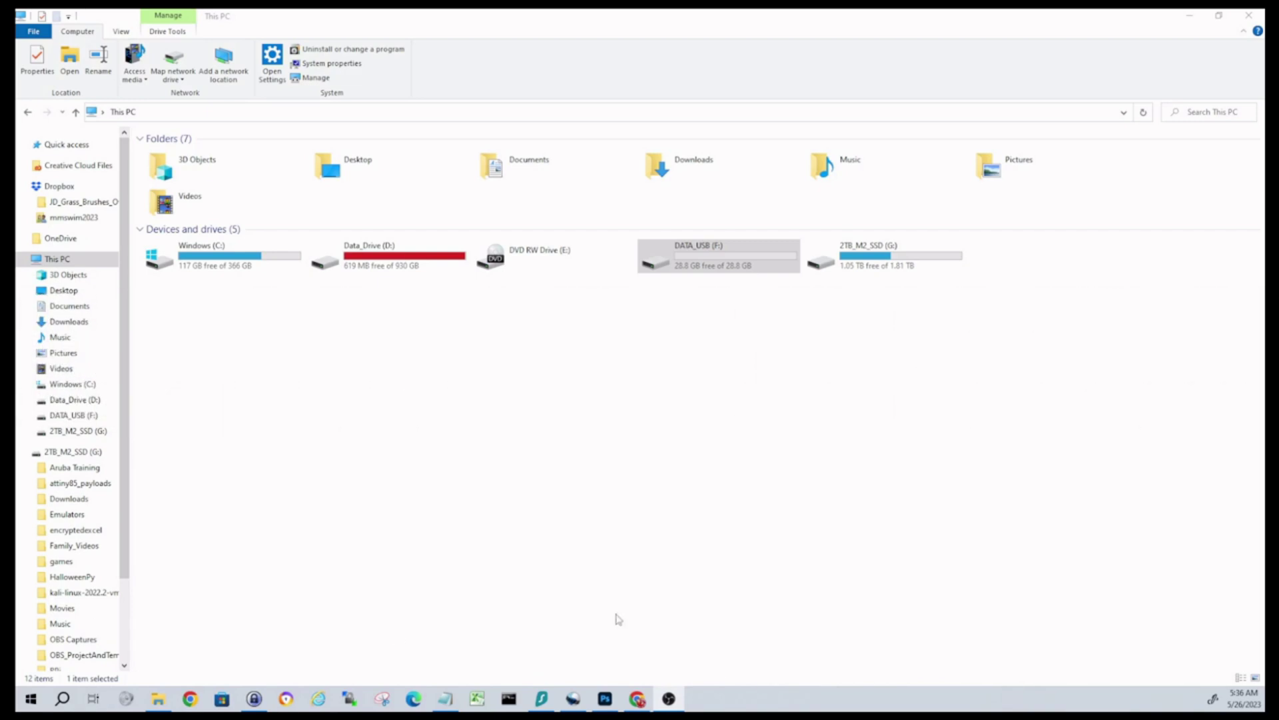
Step: Quick-format the DATA_USB (F:) drive as FAT32 with the volume label MEDICATUSB
right_click(735, 257)
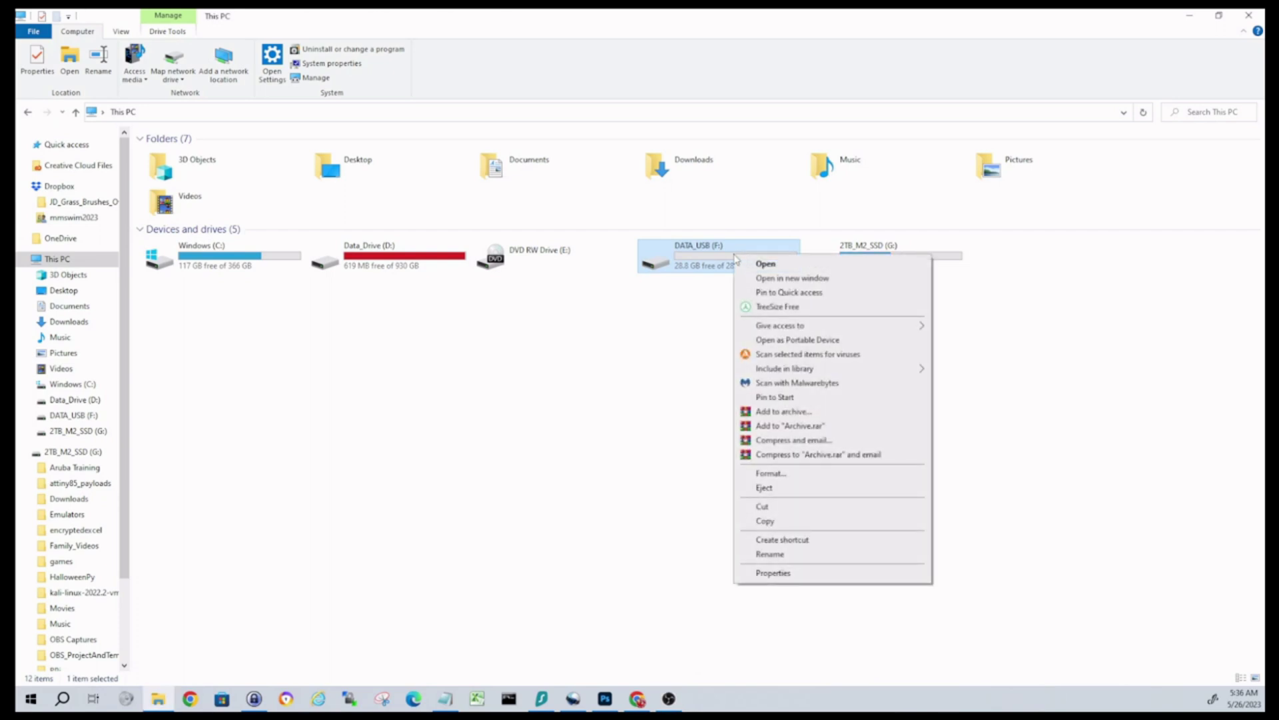
left_click(796, 473)
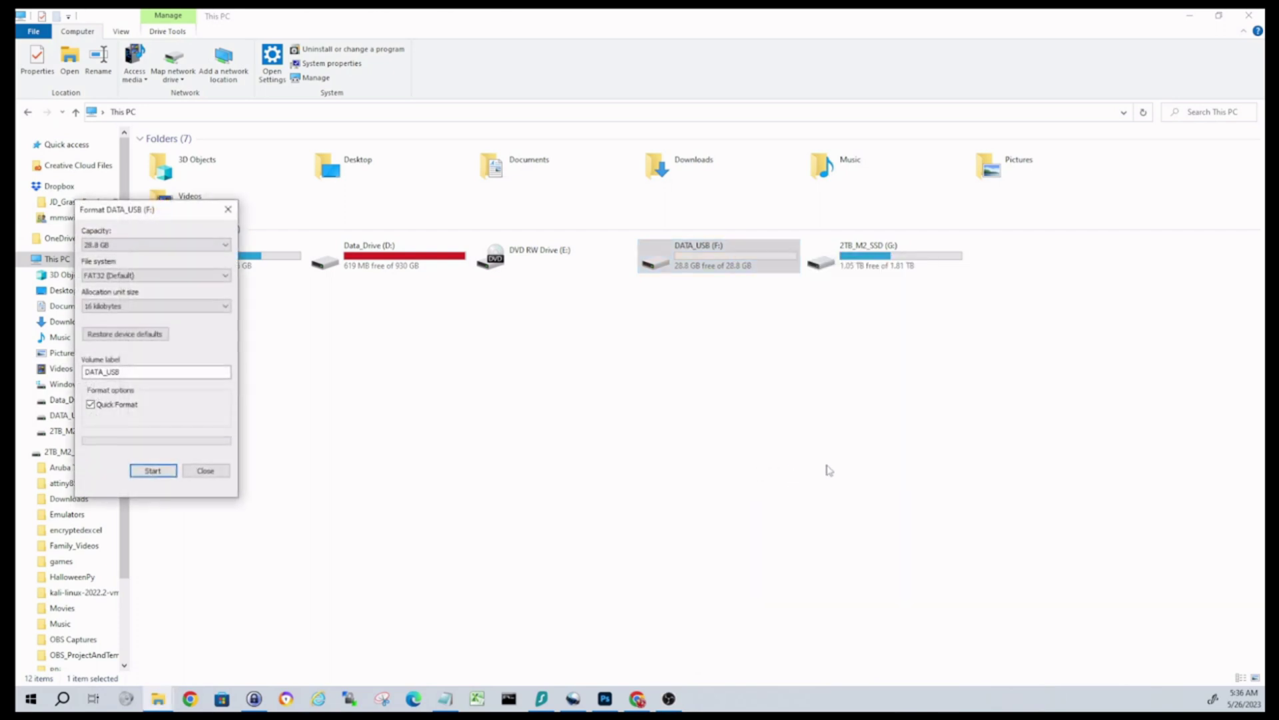
left_click_drag(147, 210, 434, 184)
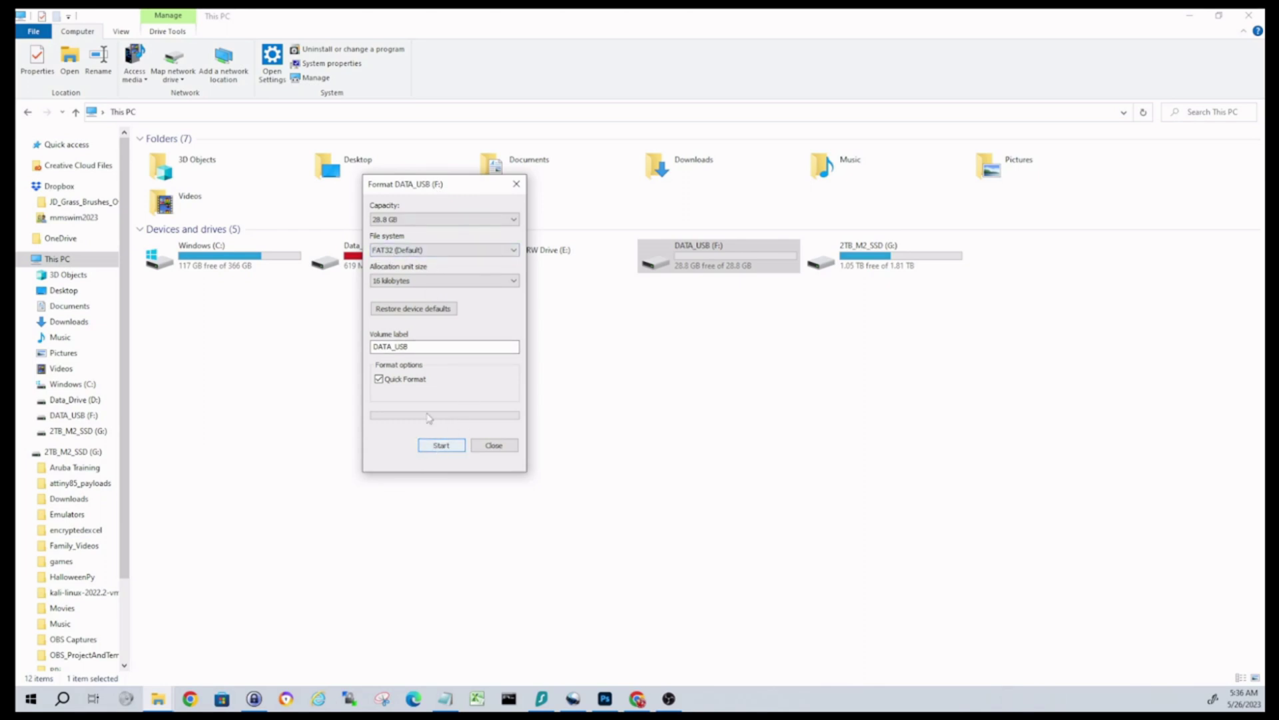
double_click(437, 346)
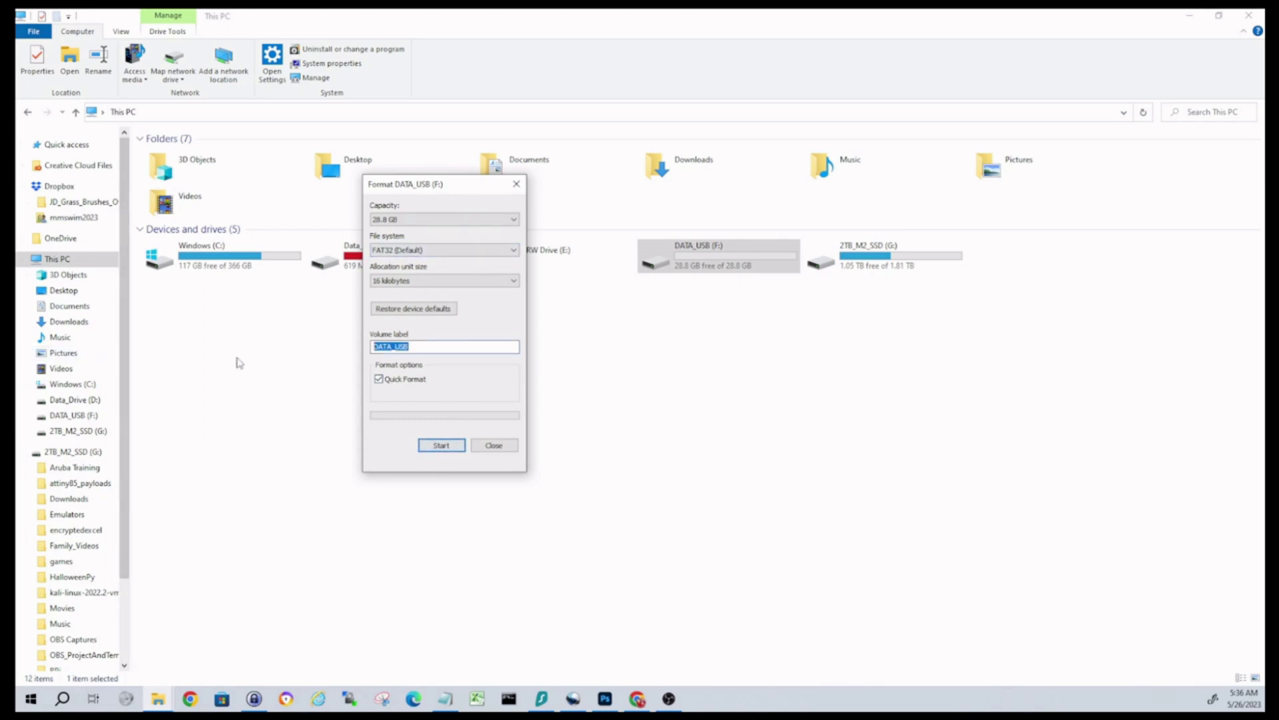
type("MedicatUSB")
left_click(440, 445)
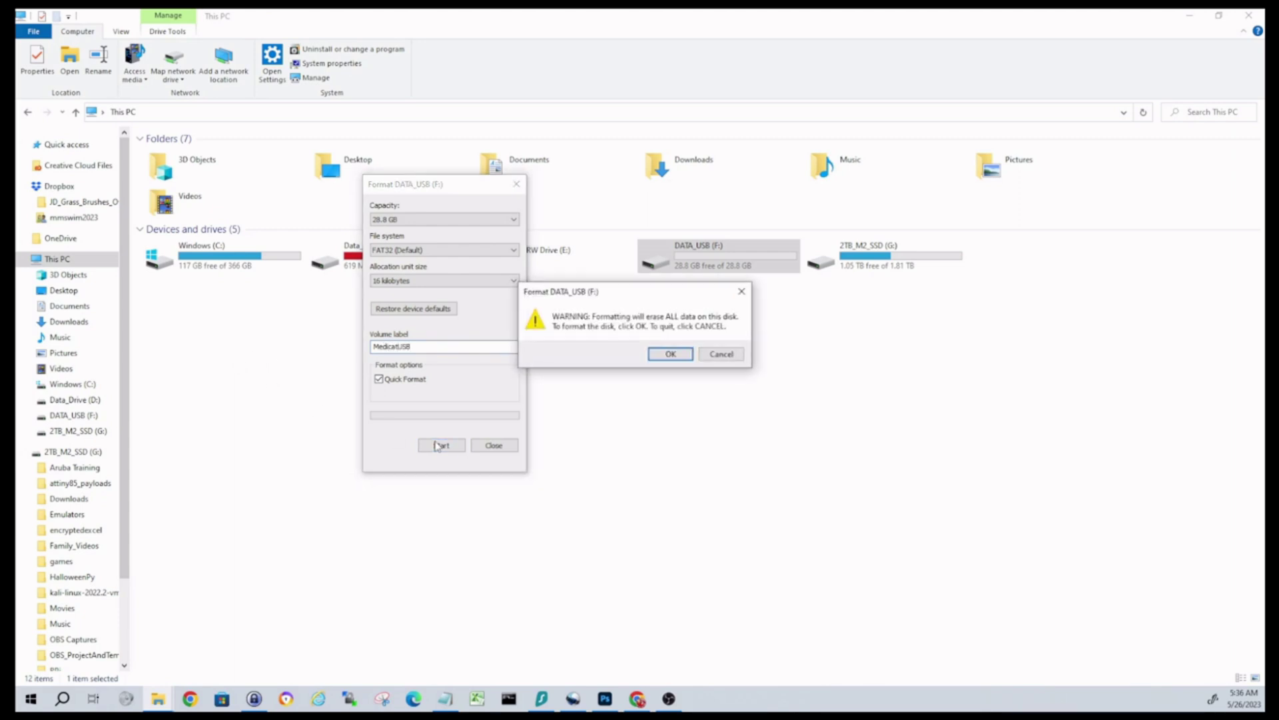
left_click(670, 354)
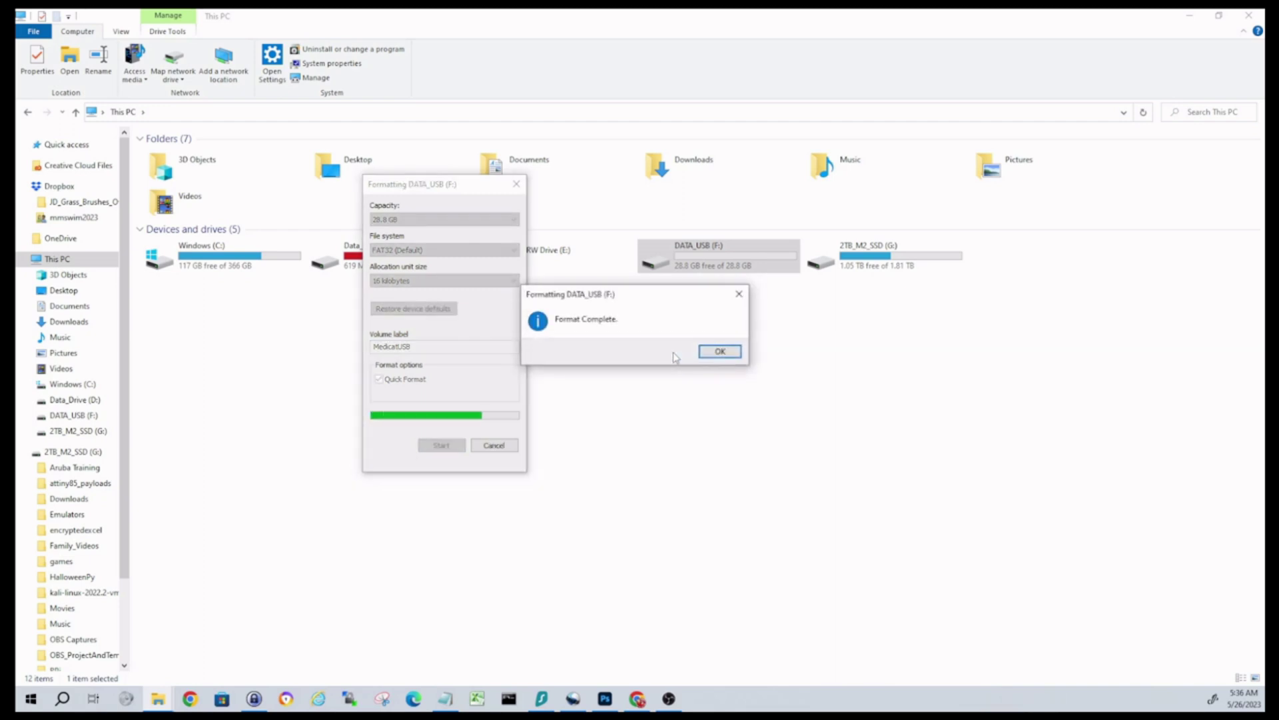
left_click(720, 351)
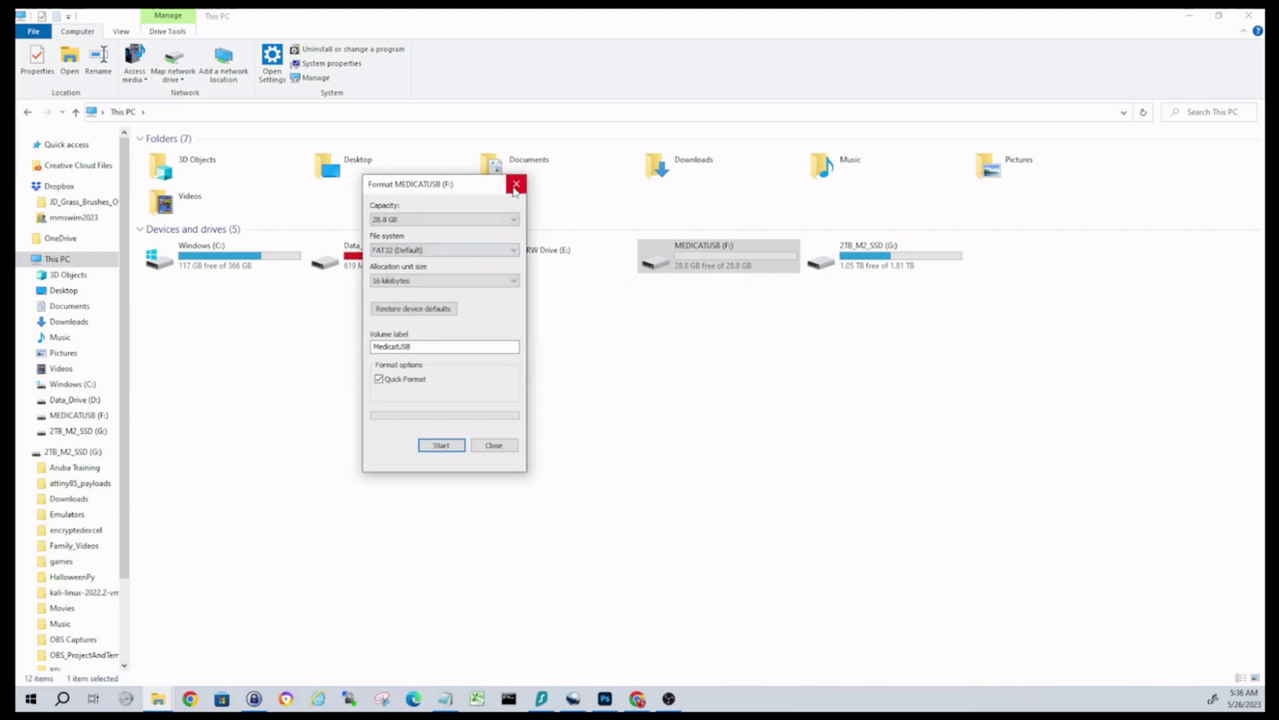
left_click(517, 184)
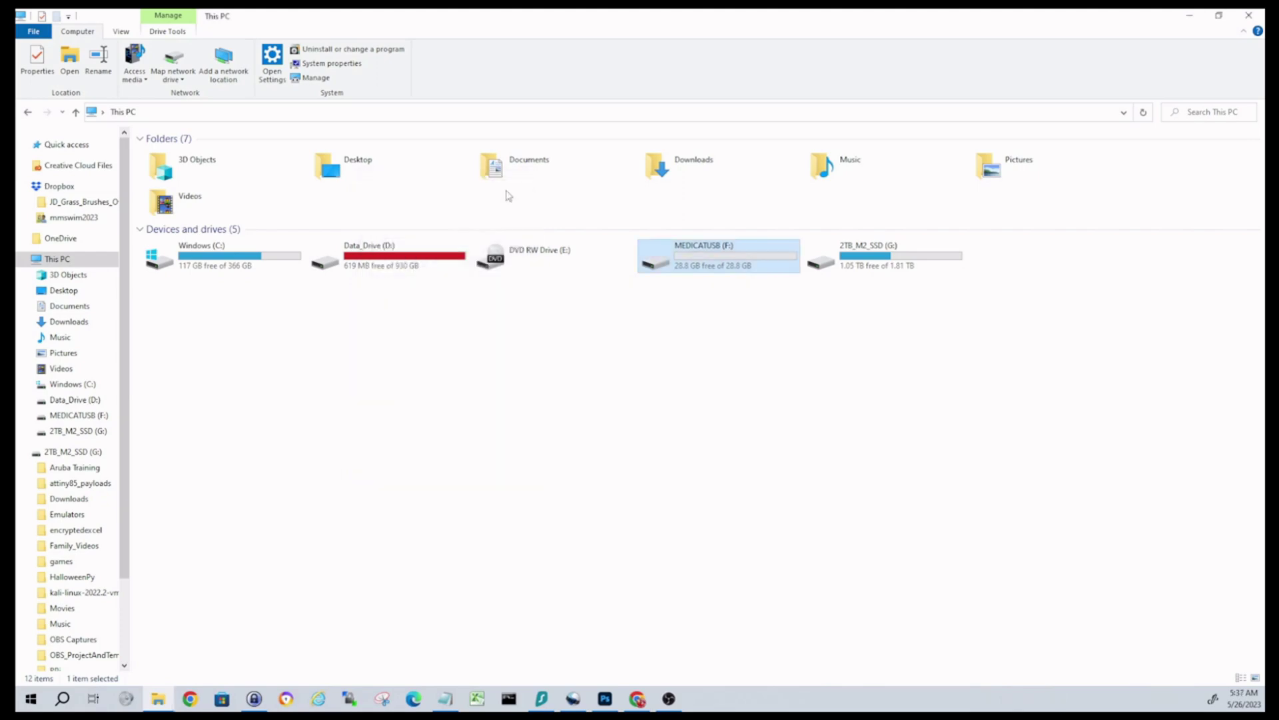
Step: Minimise File Explorer and load the medicatusb.com home page in Chrome
left_click(1191, 17)
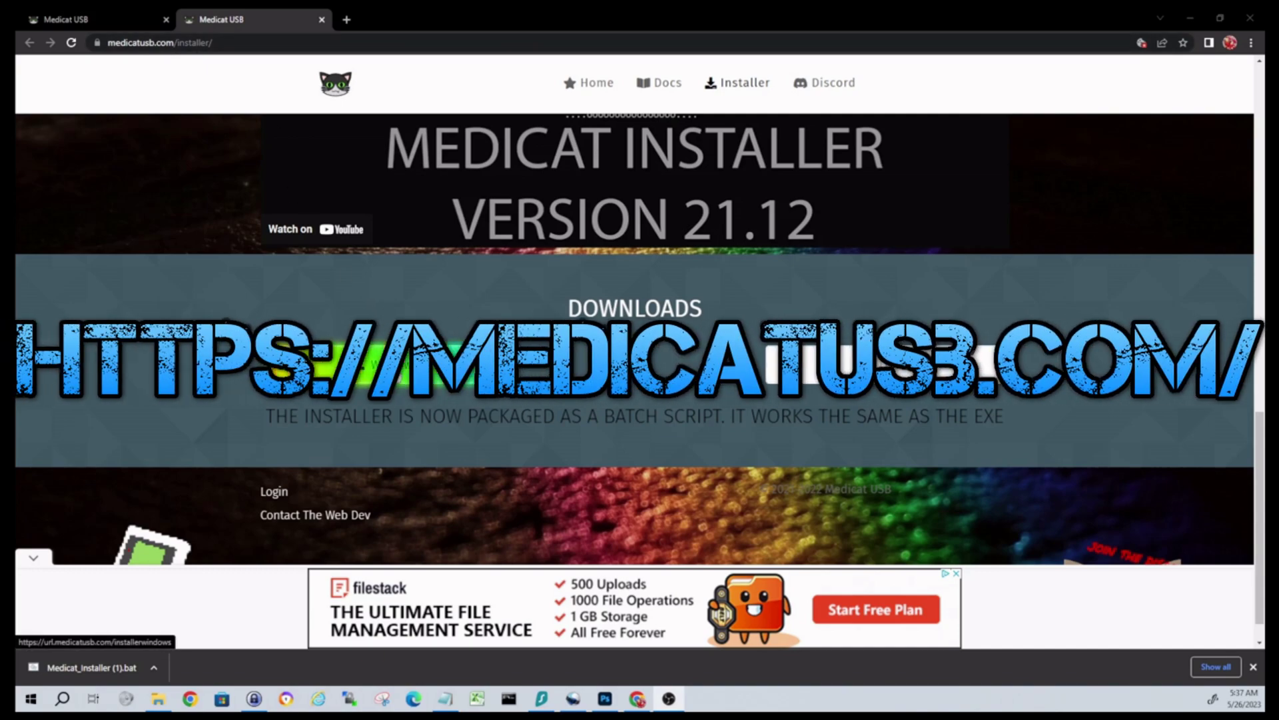
scroll(491, 305, "down", 5)
scroll(640, 305, "up", 2)
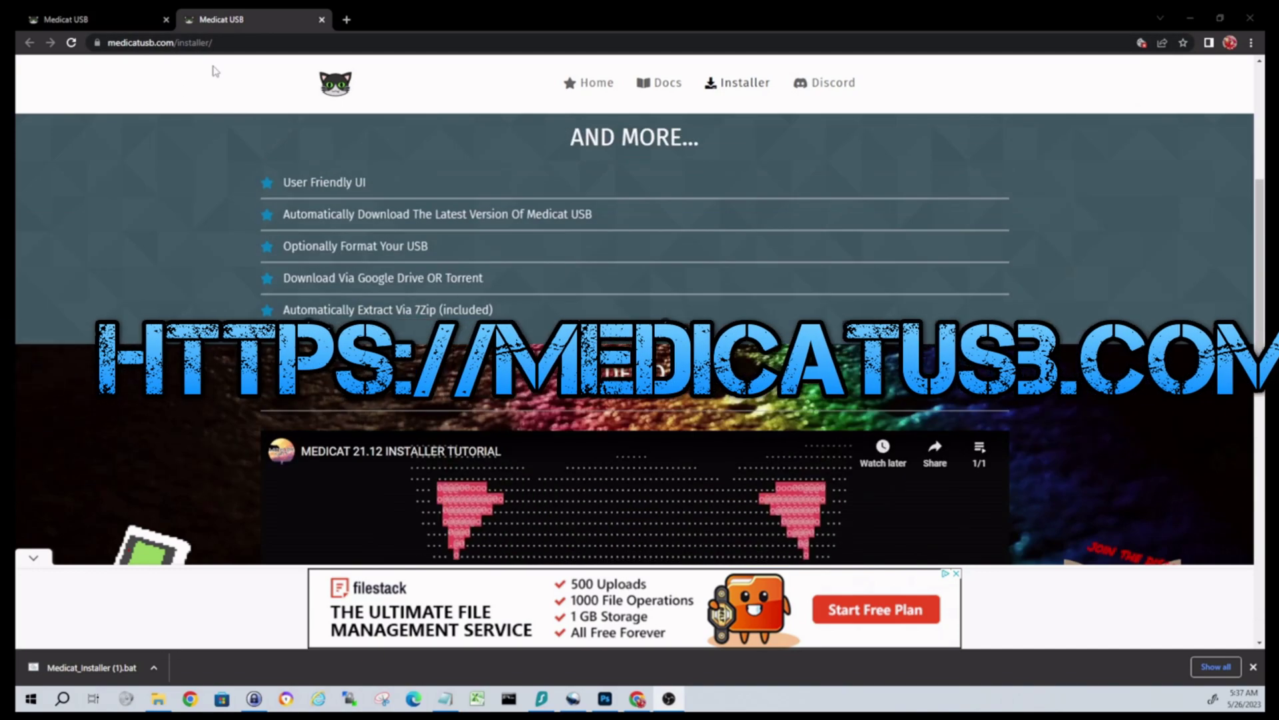
left_click_drag(177, 44, 460, 66)
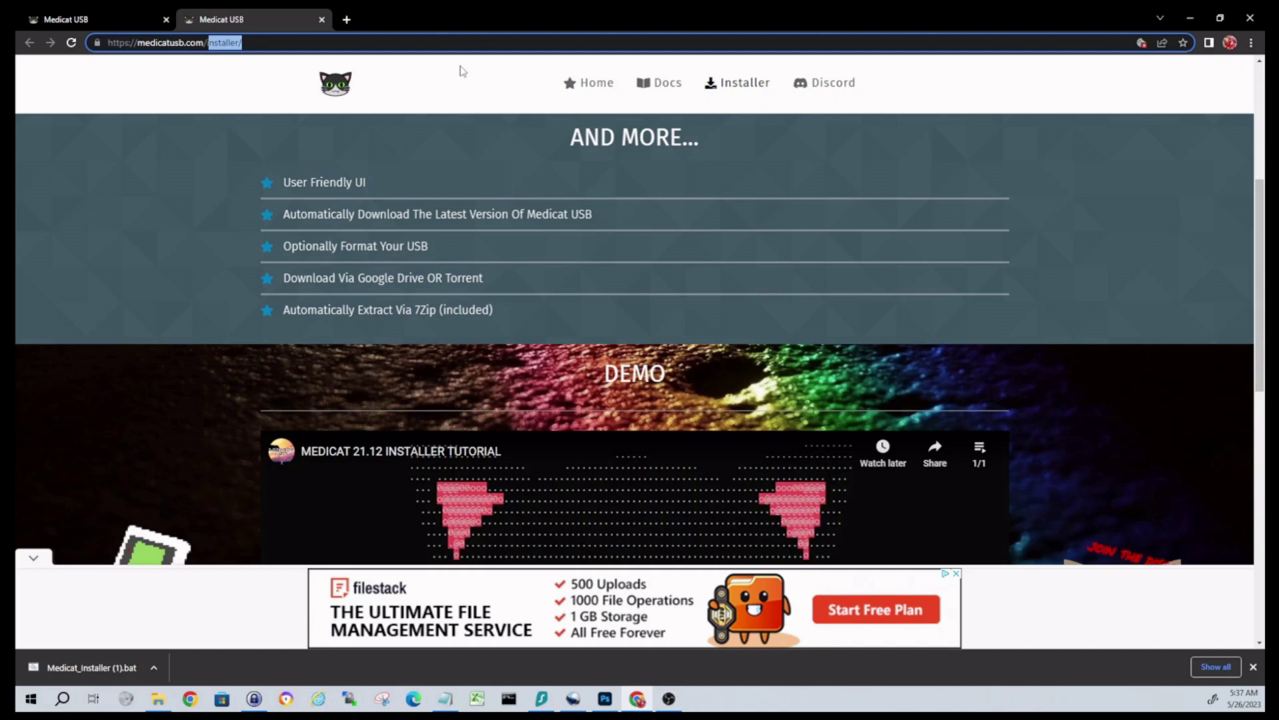
key("BackSpace")
key("Return")
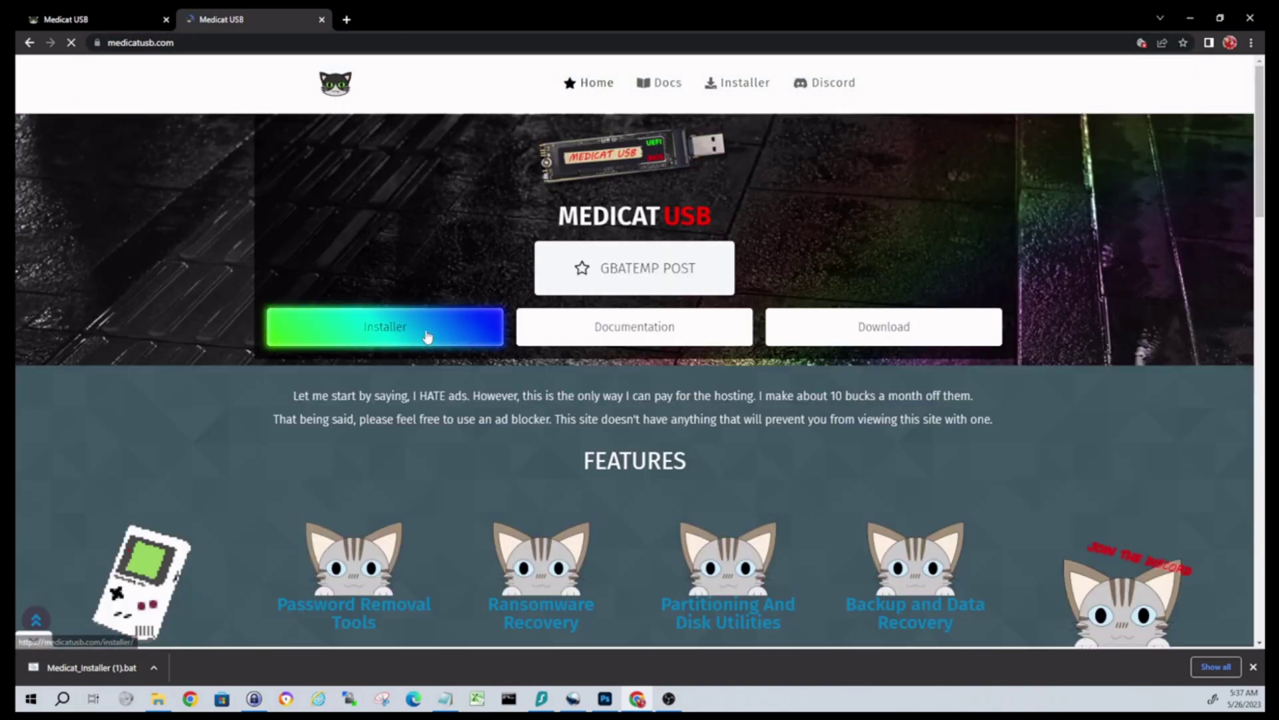
Step: Download the Windows version of the Medicat installer from the Installer page
left_click(427, 335)
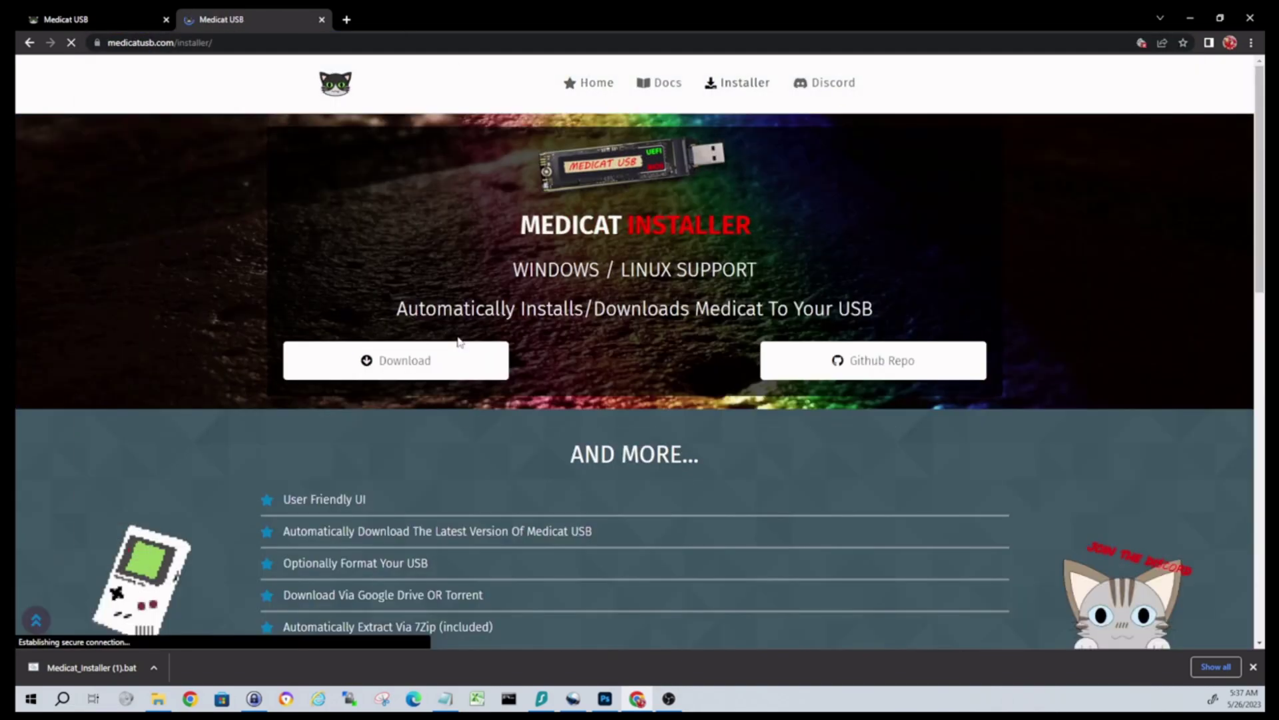
scroll(453, 367, "down", 2)
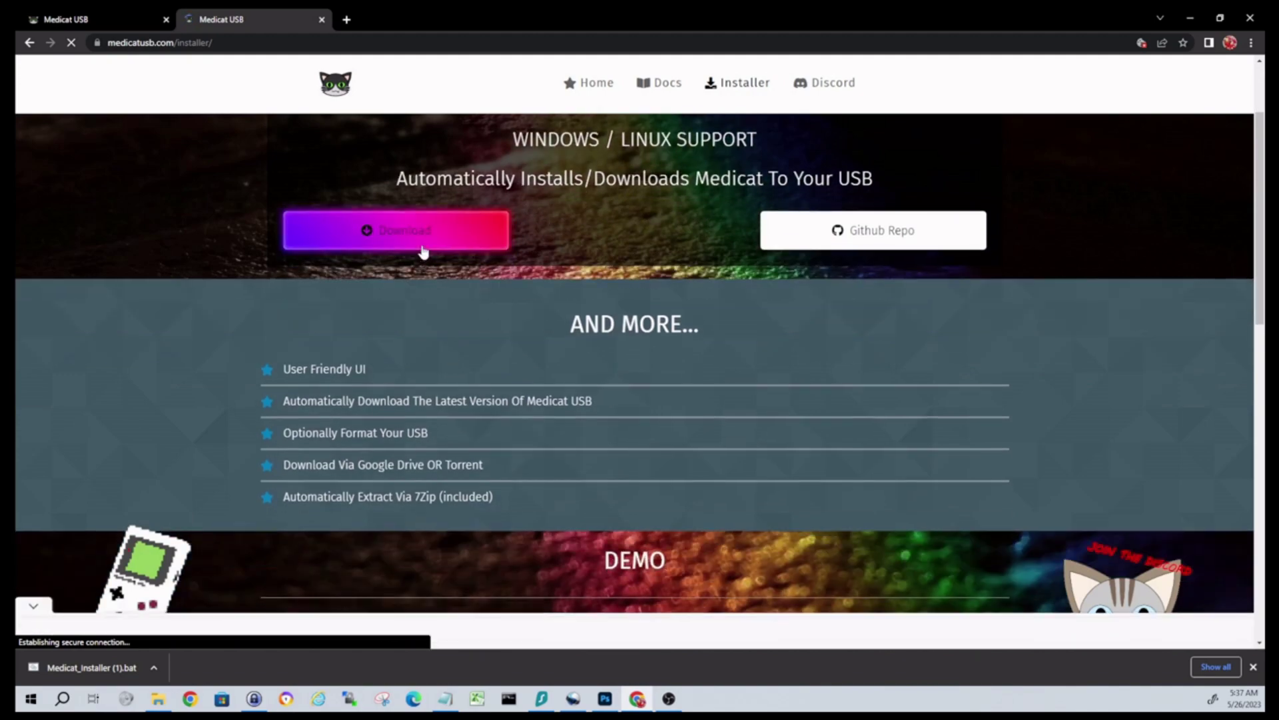
scroll(422, 238, "down", 10)
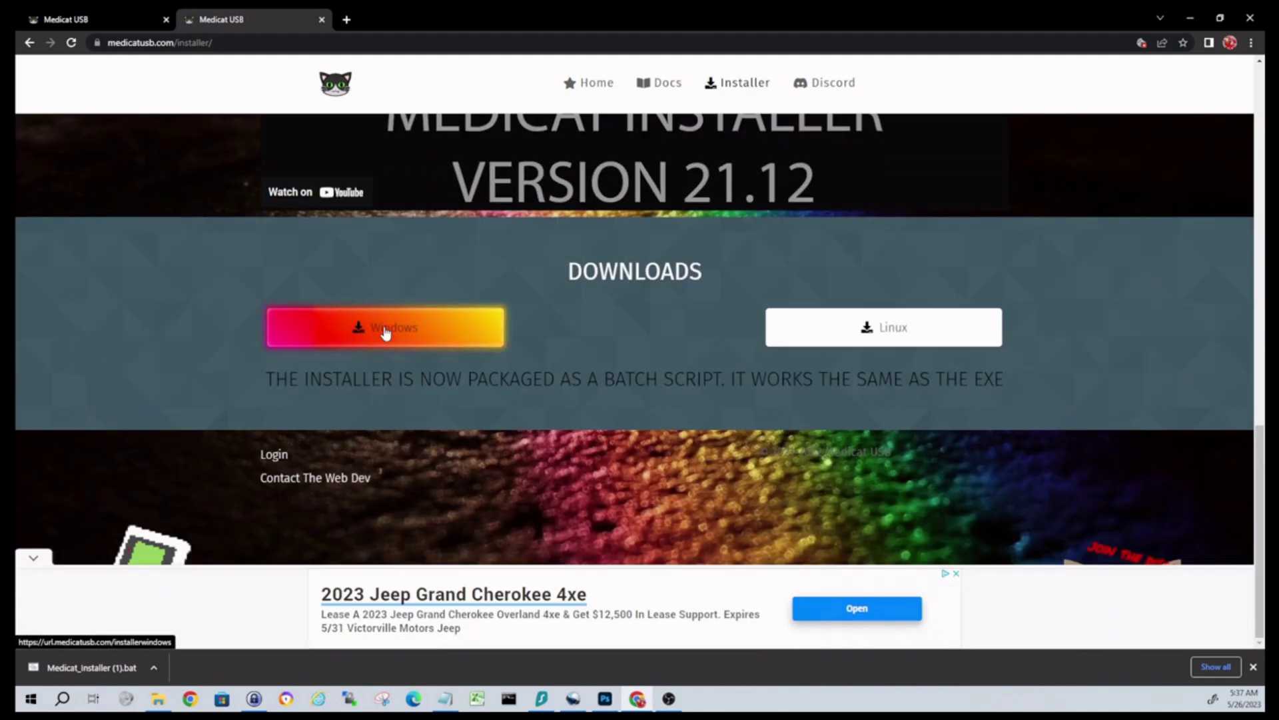
left_click(383, 328)
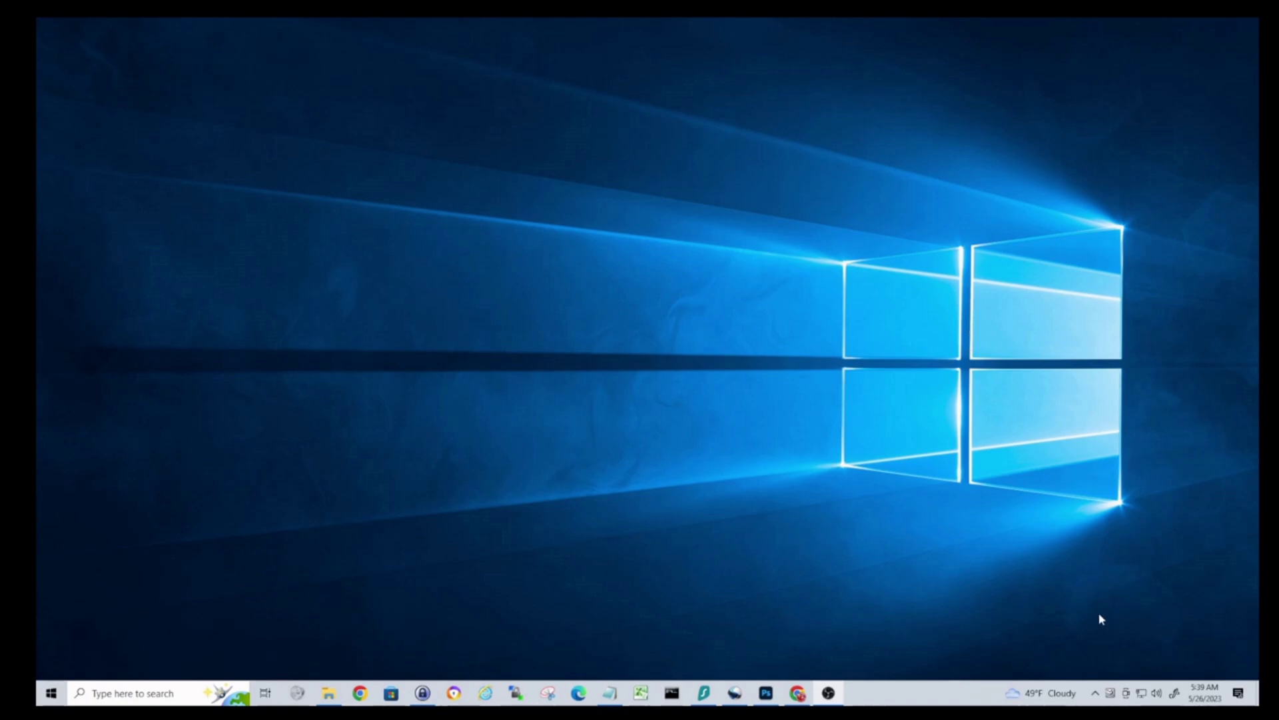
Step: Bring up Avast's tray menu and its shields control options to disable protection
left_click(1096, 694)
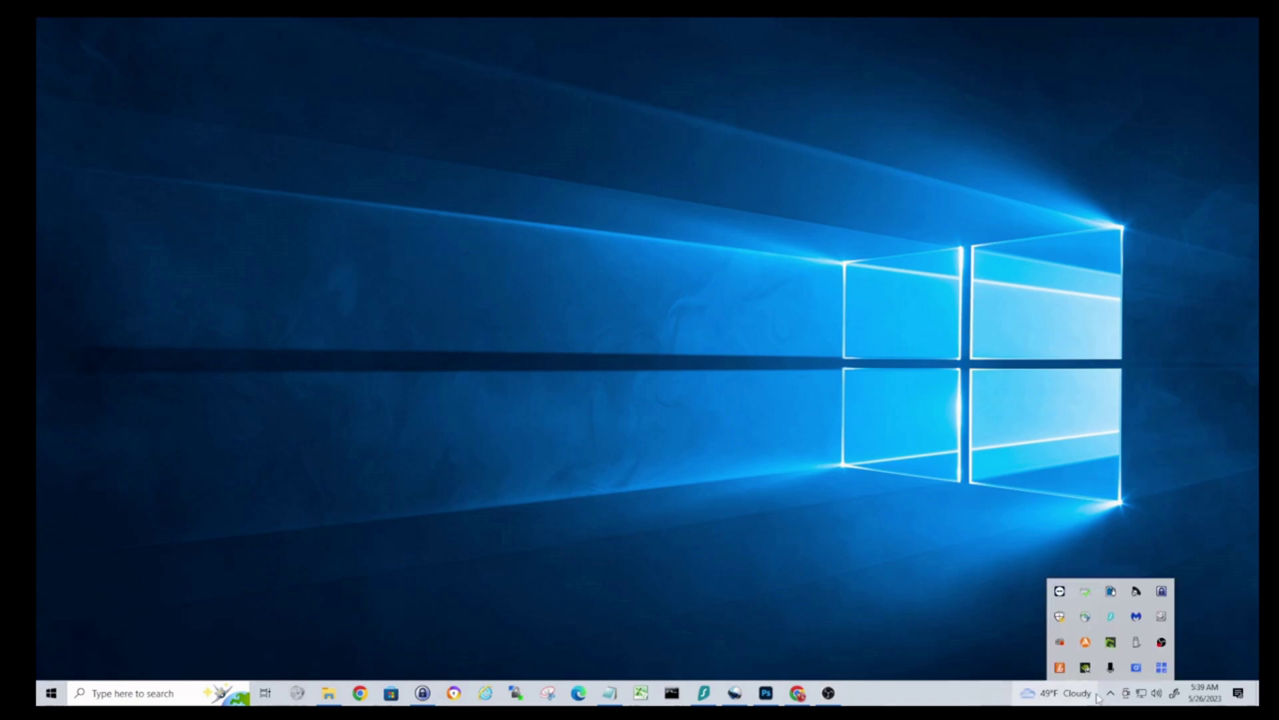
right_click(1086, 643)
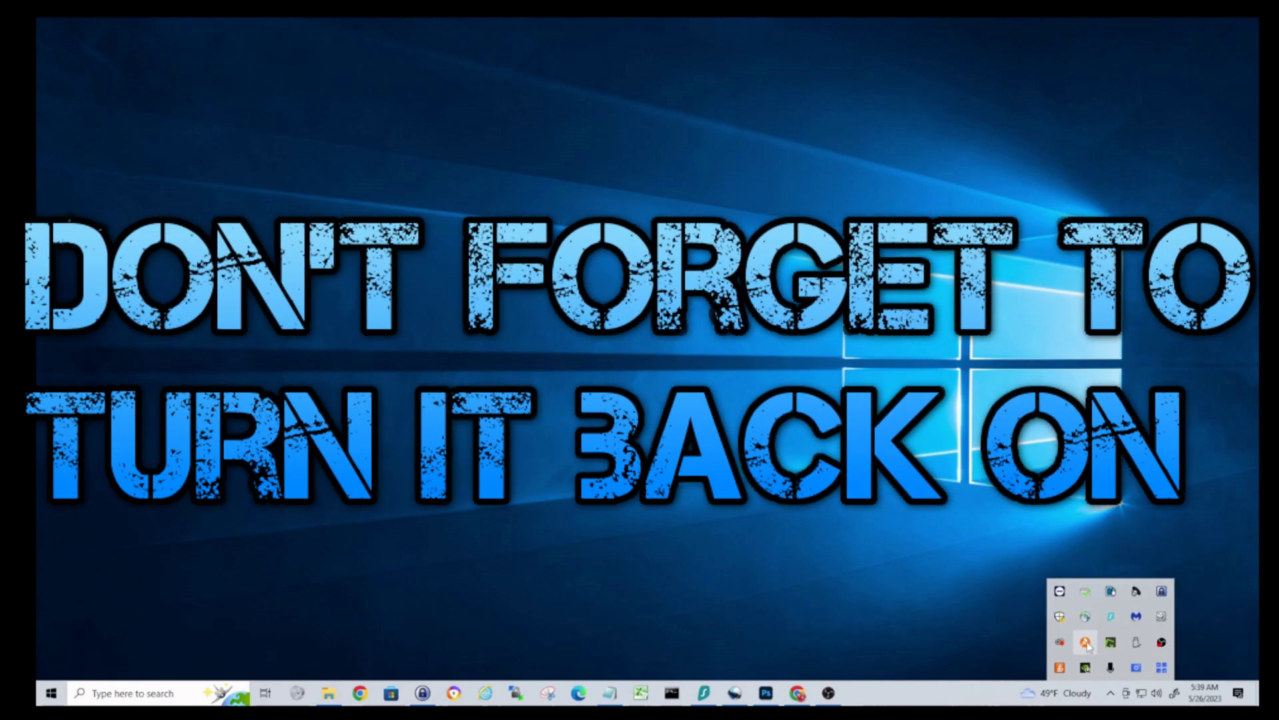
right_click(1086, 643)
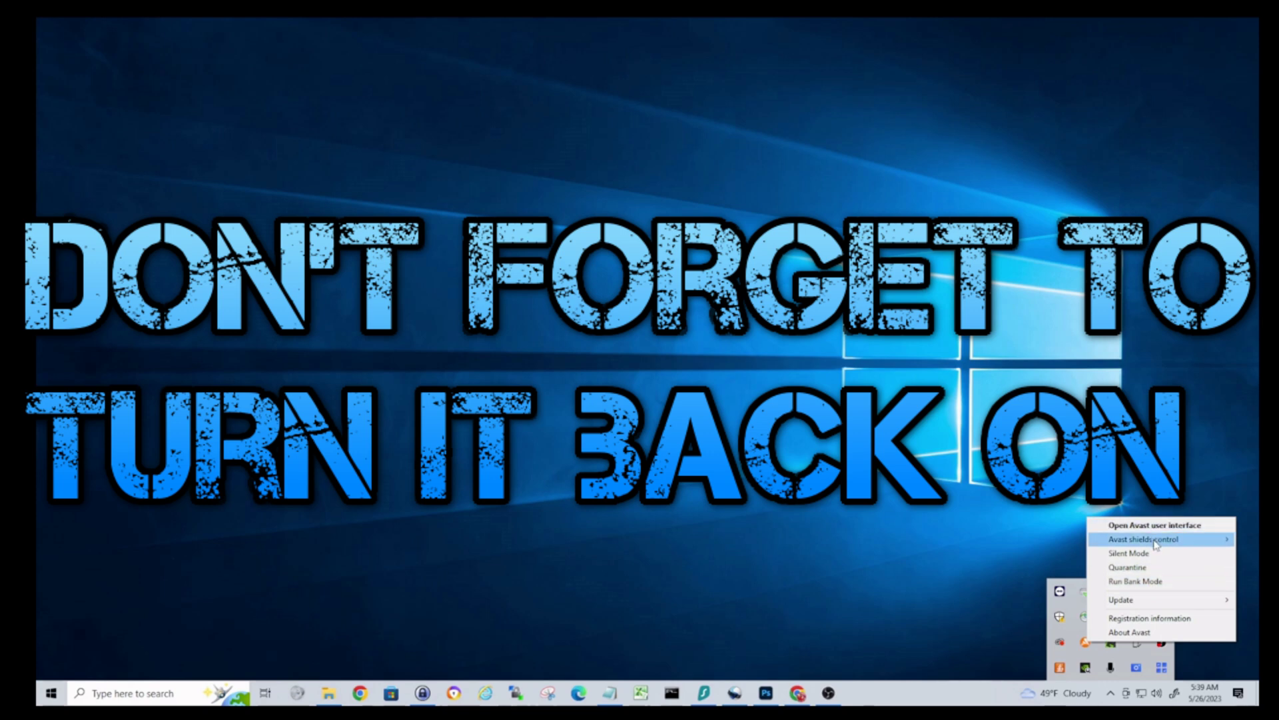
mouse_move(1138, 545)
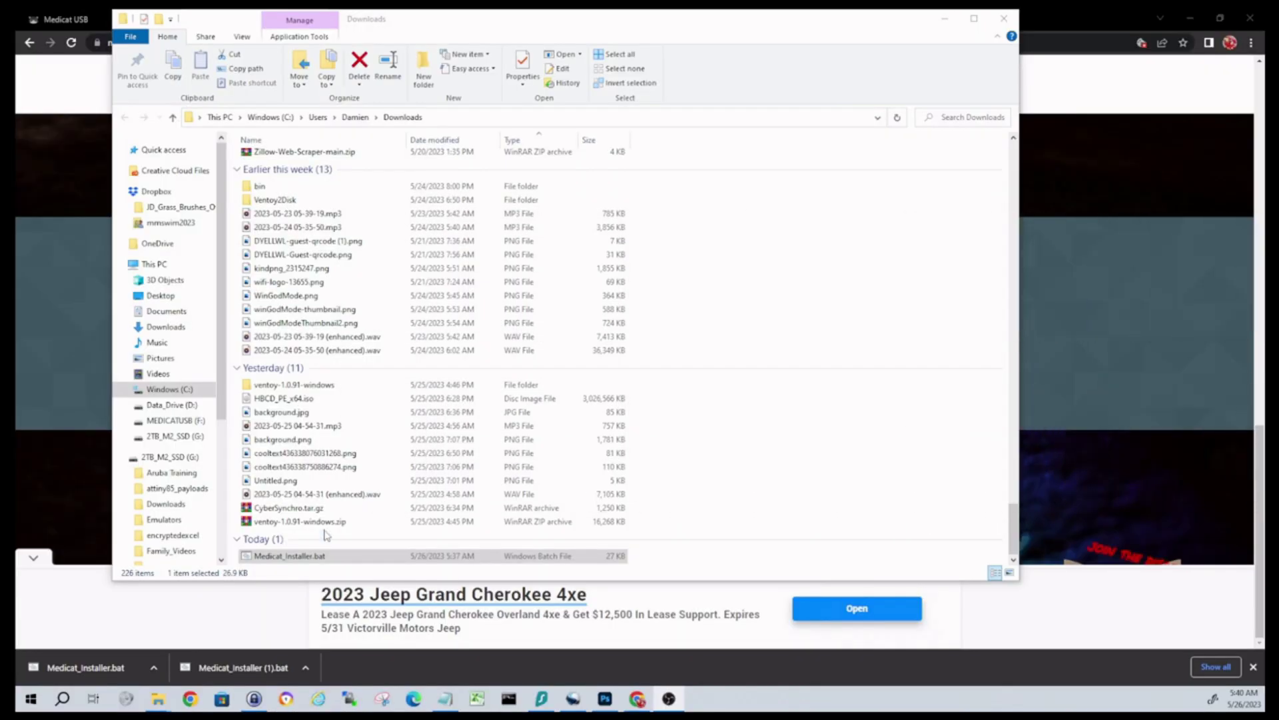
Step: Run Medicat_Installer.bat from Downloads, choosing Run anyway past SmartScreen
left_click(288, 556)
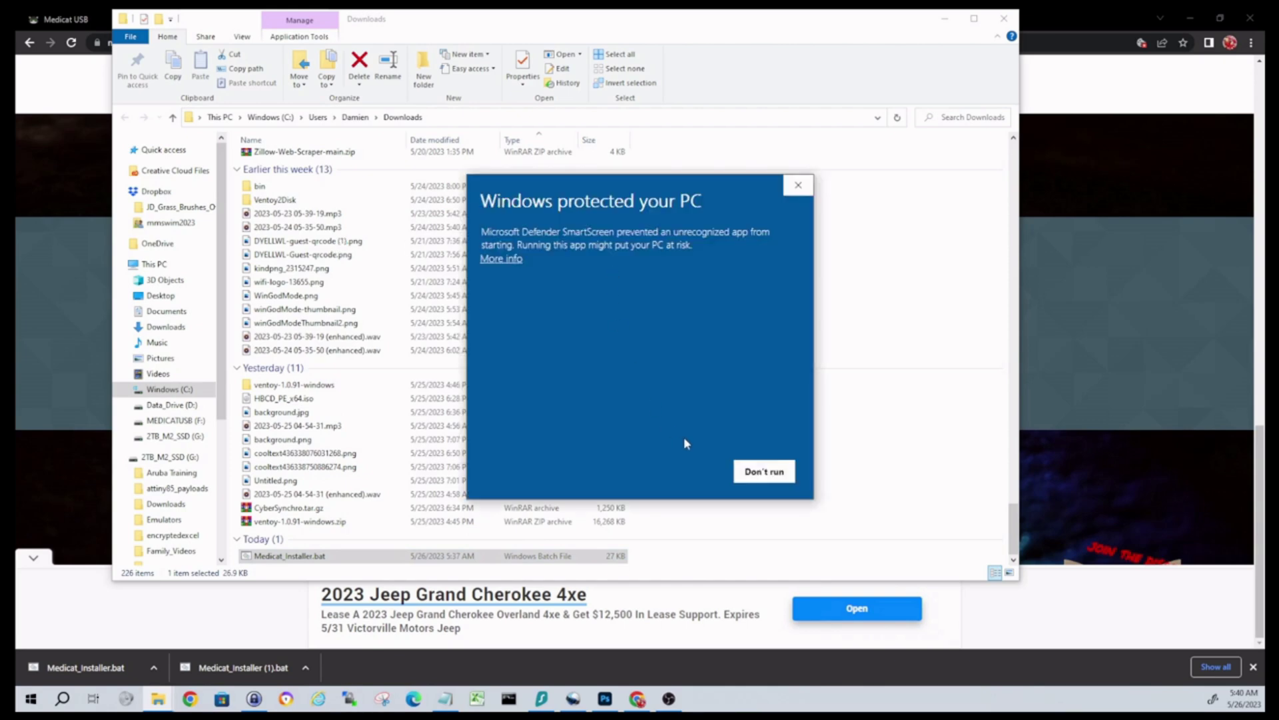
left_click(514, 261)
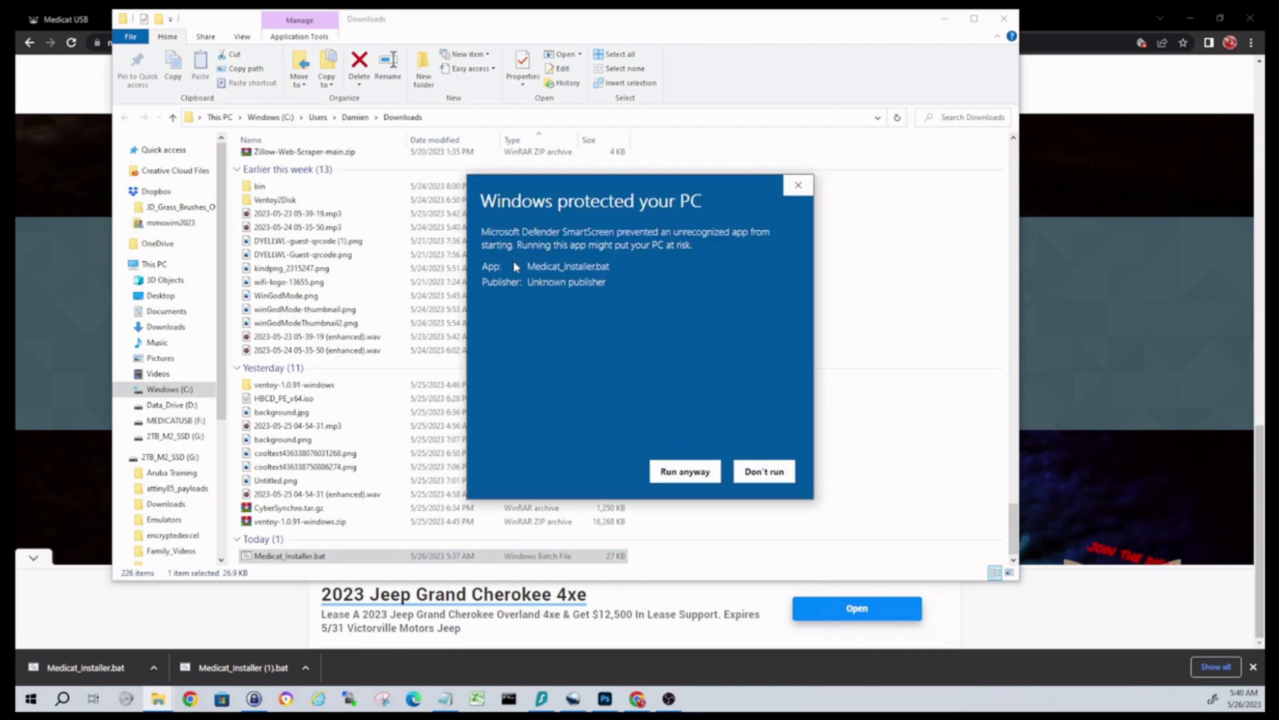
left_click(686, 471)
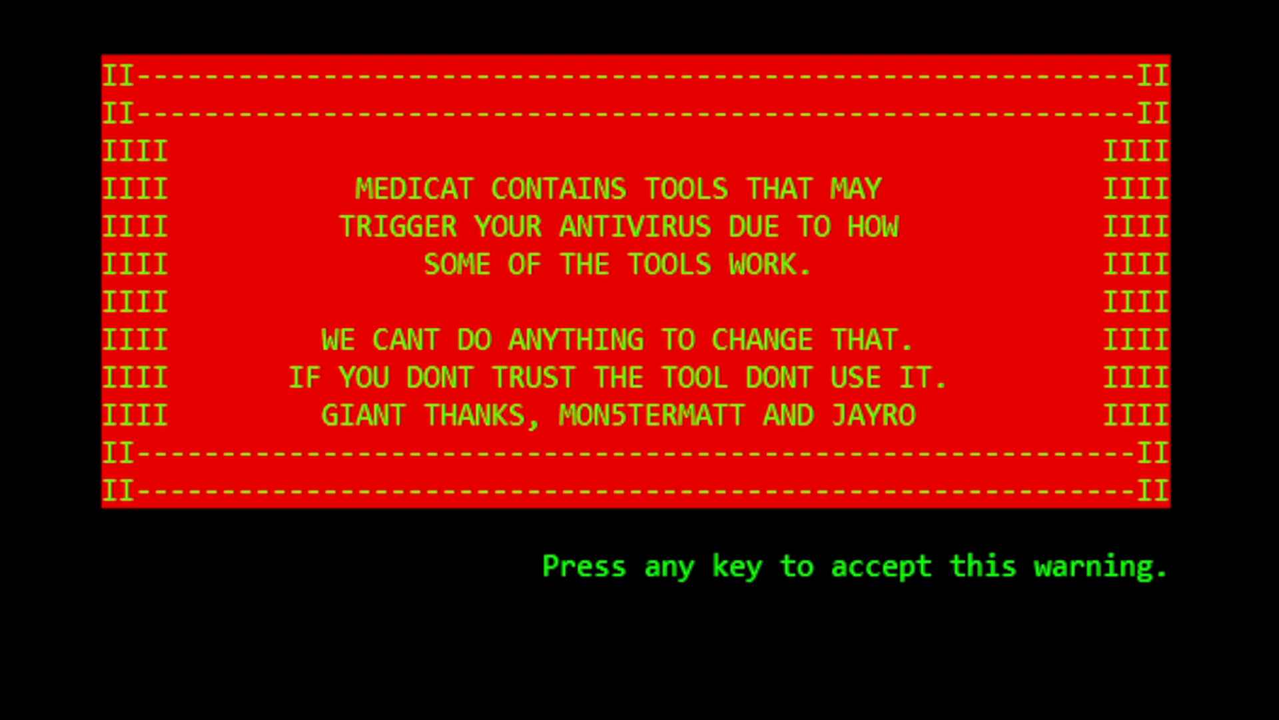
Step: Accept the antivirus warning, welcome banner and MIT License screens
key("Return")
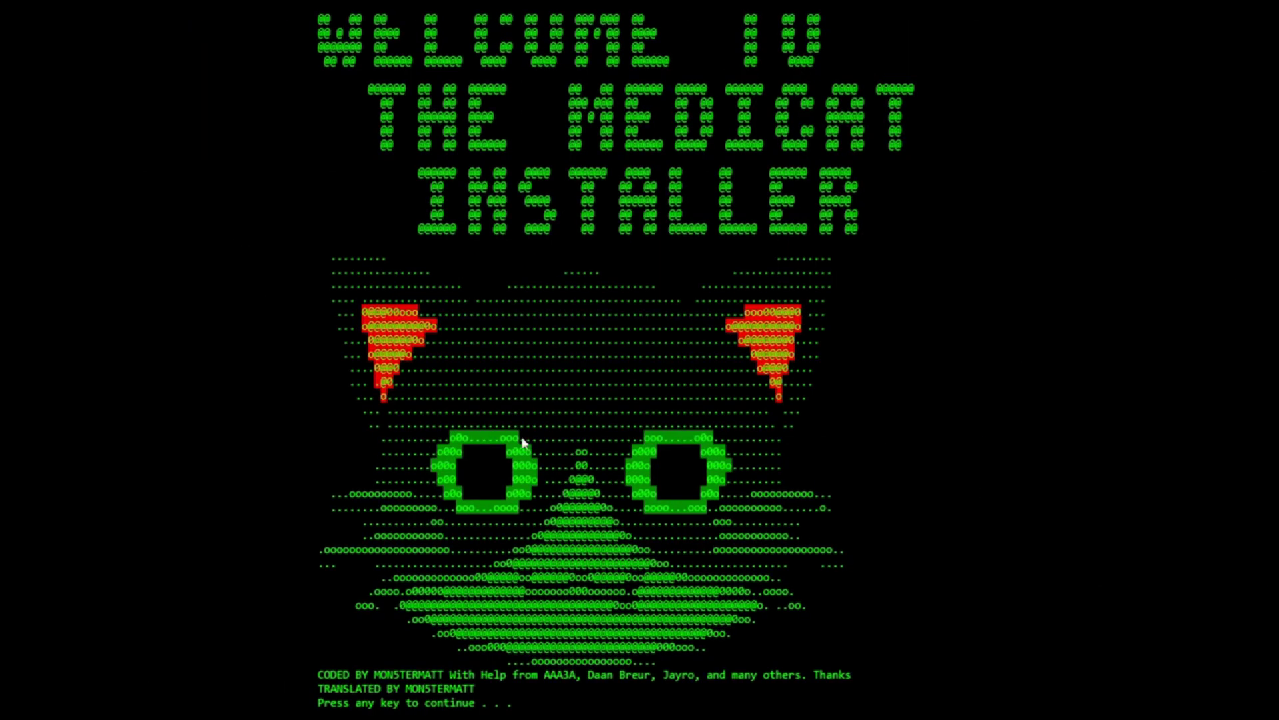
key("Return")
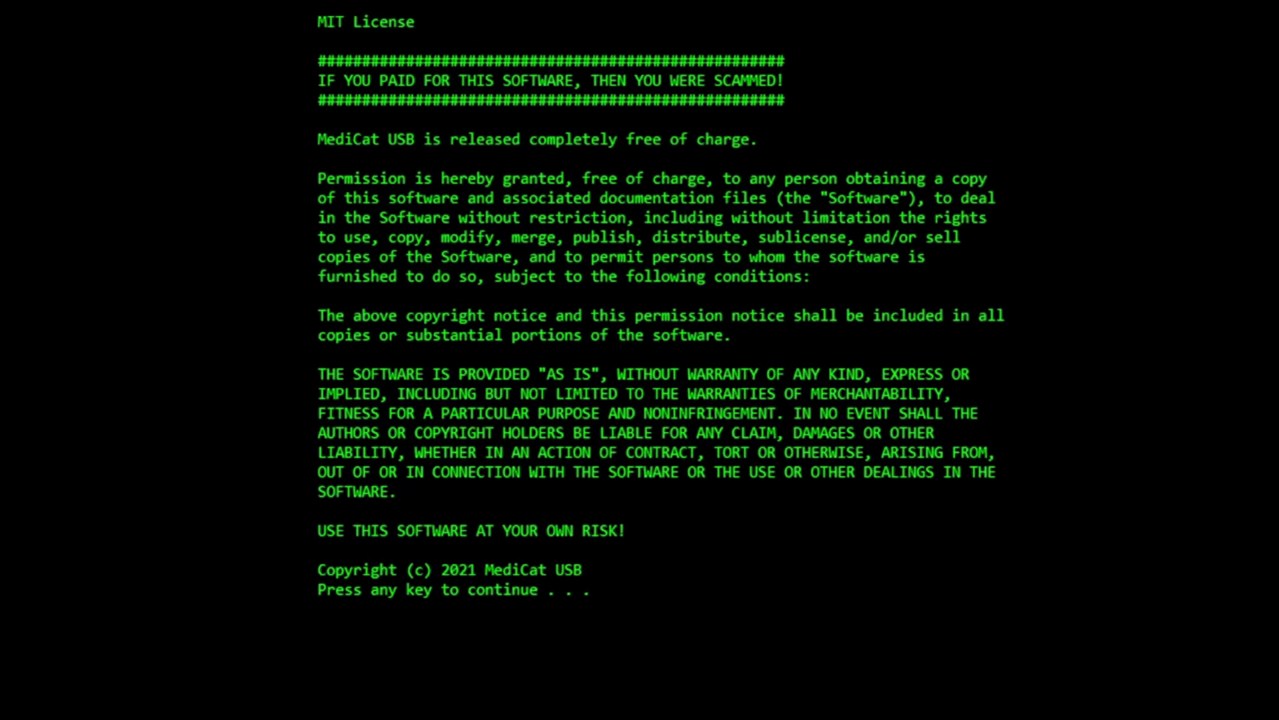
key("Return")
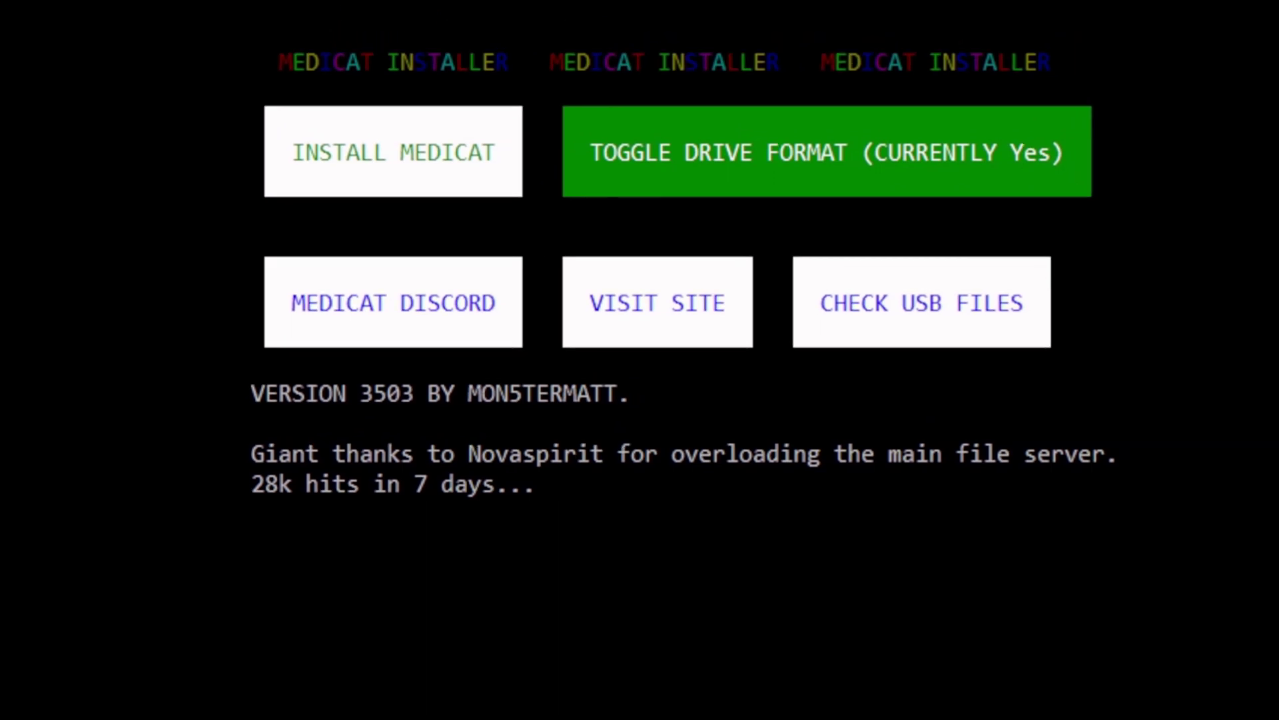
Step: Choose INSTALL MEDICAT and select MEDICATUSB (F:) as the install drive
left_click(395, 165)
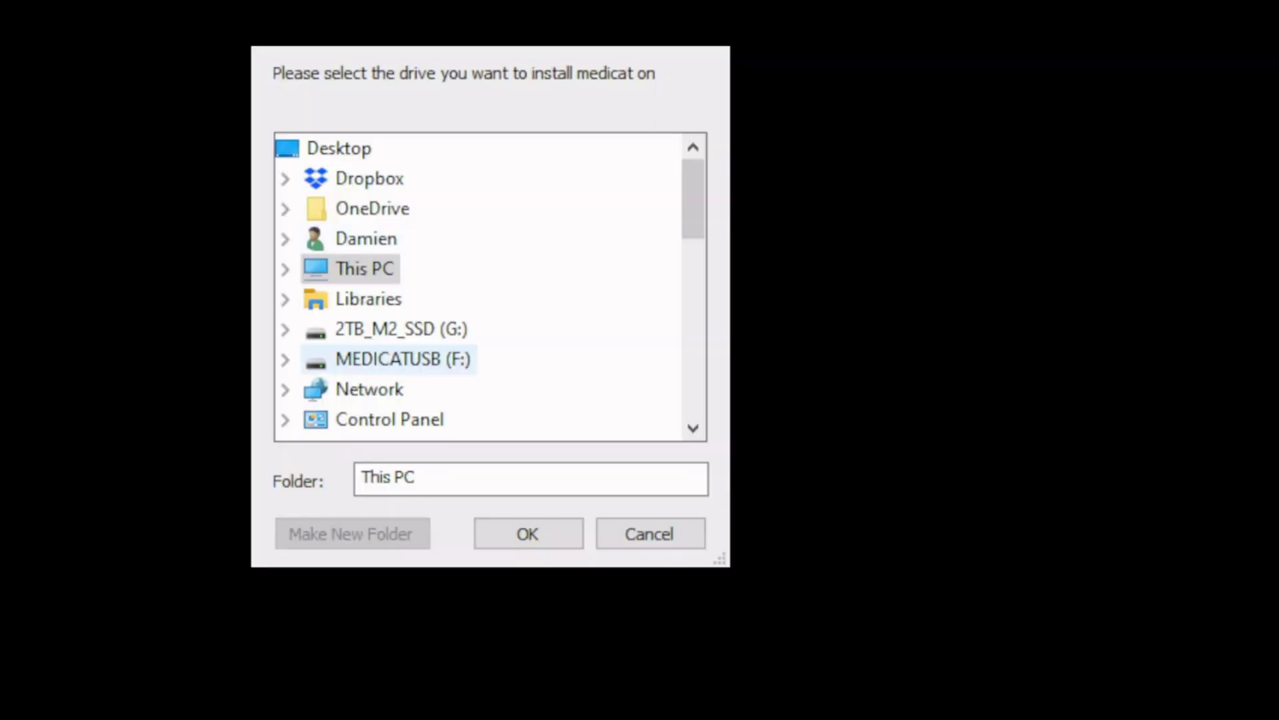
left_click(433, 360)
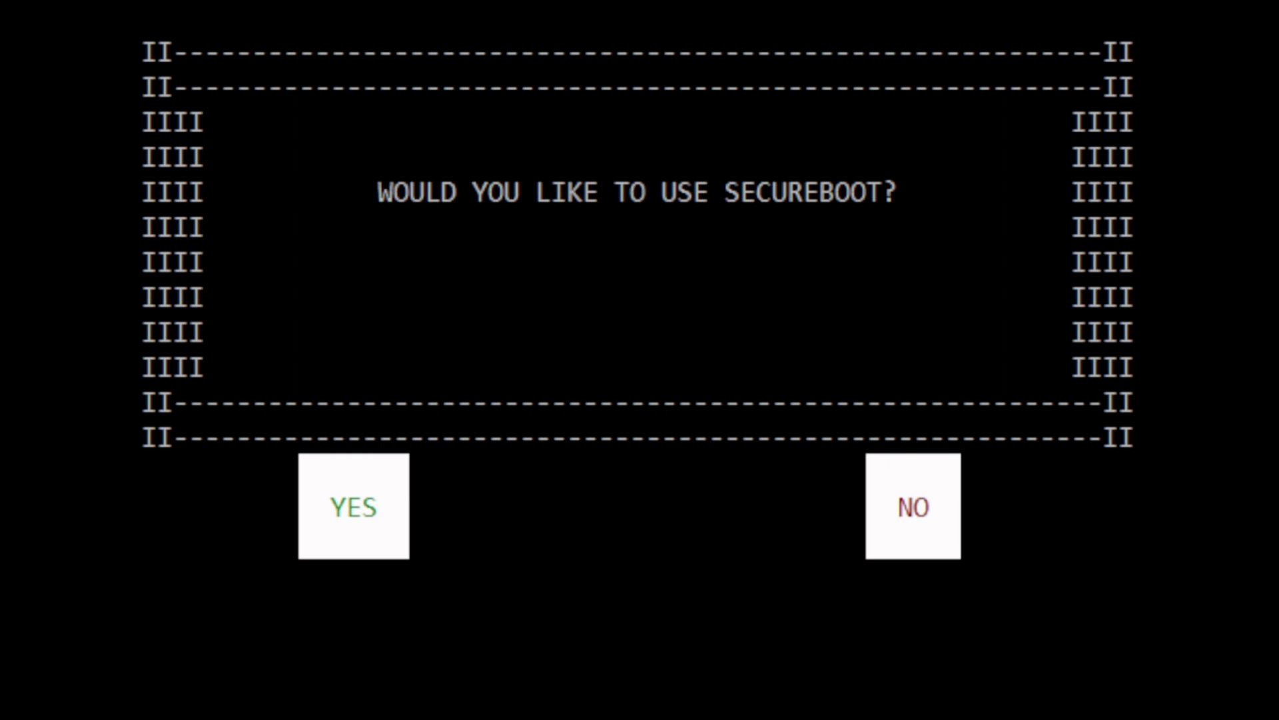
Step: Answer YES to Secure Boot so Ventoy installs onto the USB drive
left_click(371, 516)
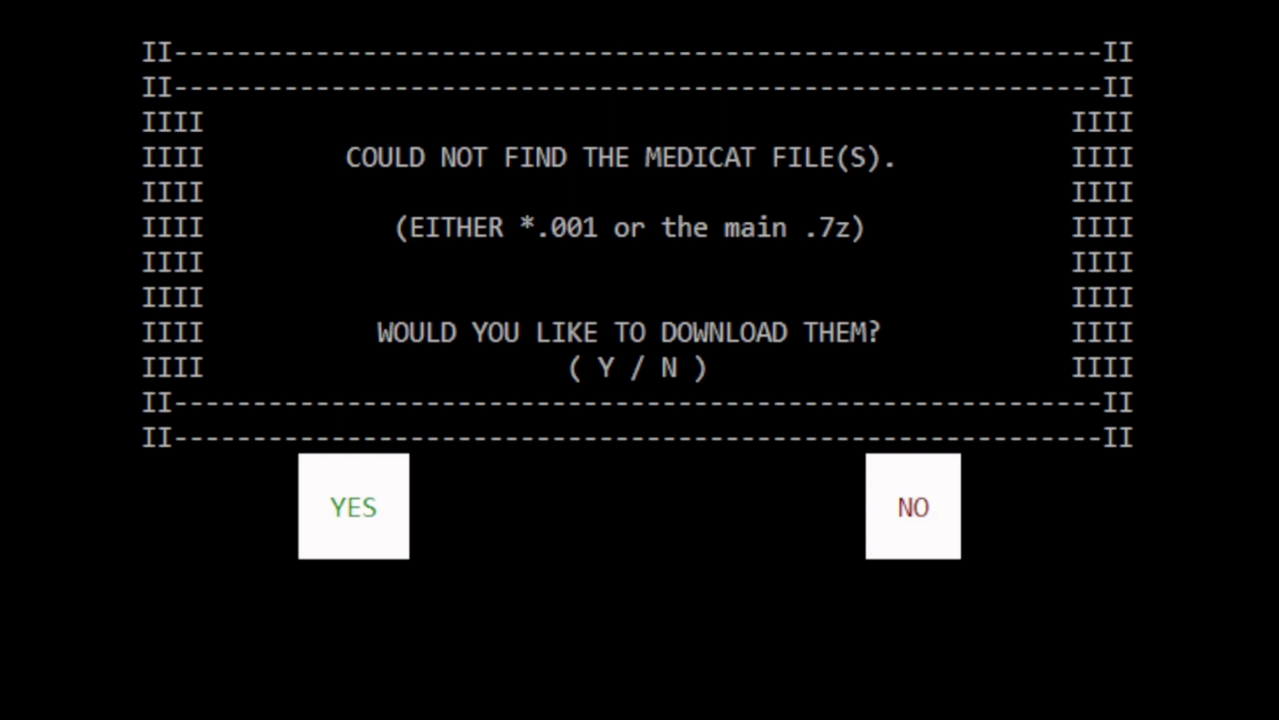
Step: Agree to download the missing MediCat files and choose the TORRENT method
left_click(351, 525)
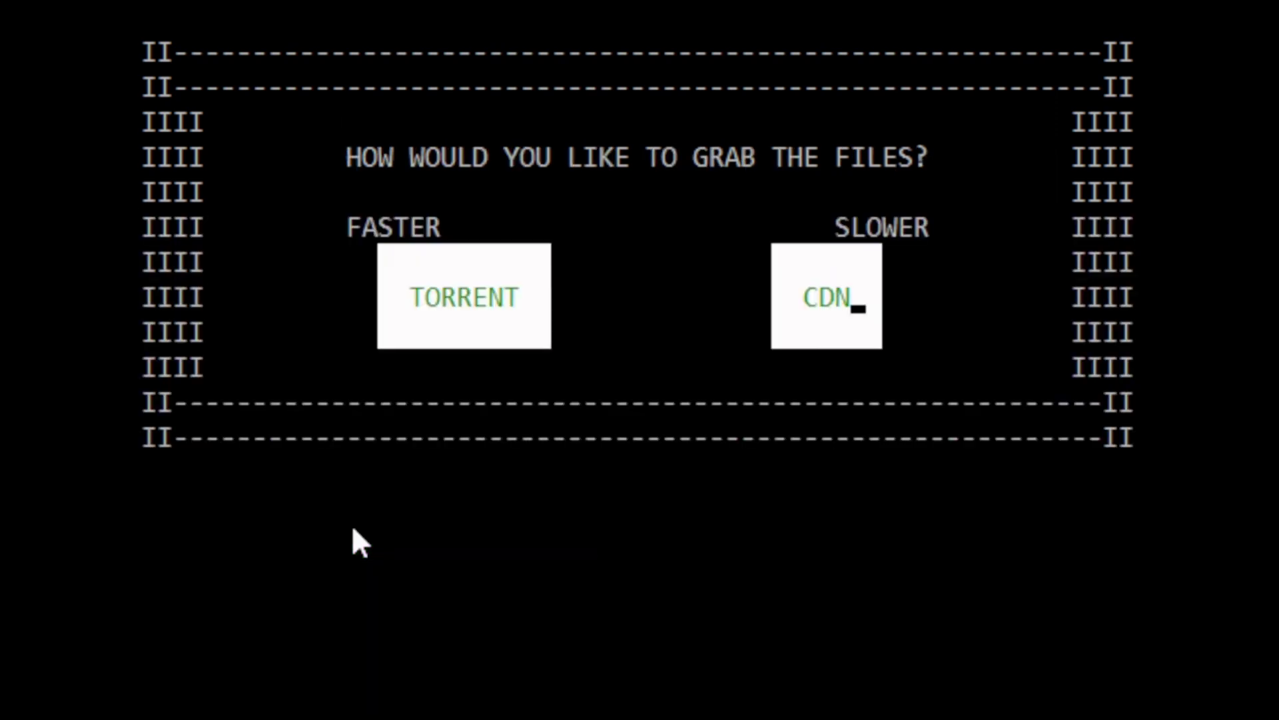
left_click(465, 331)
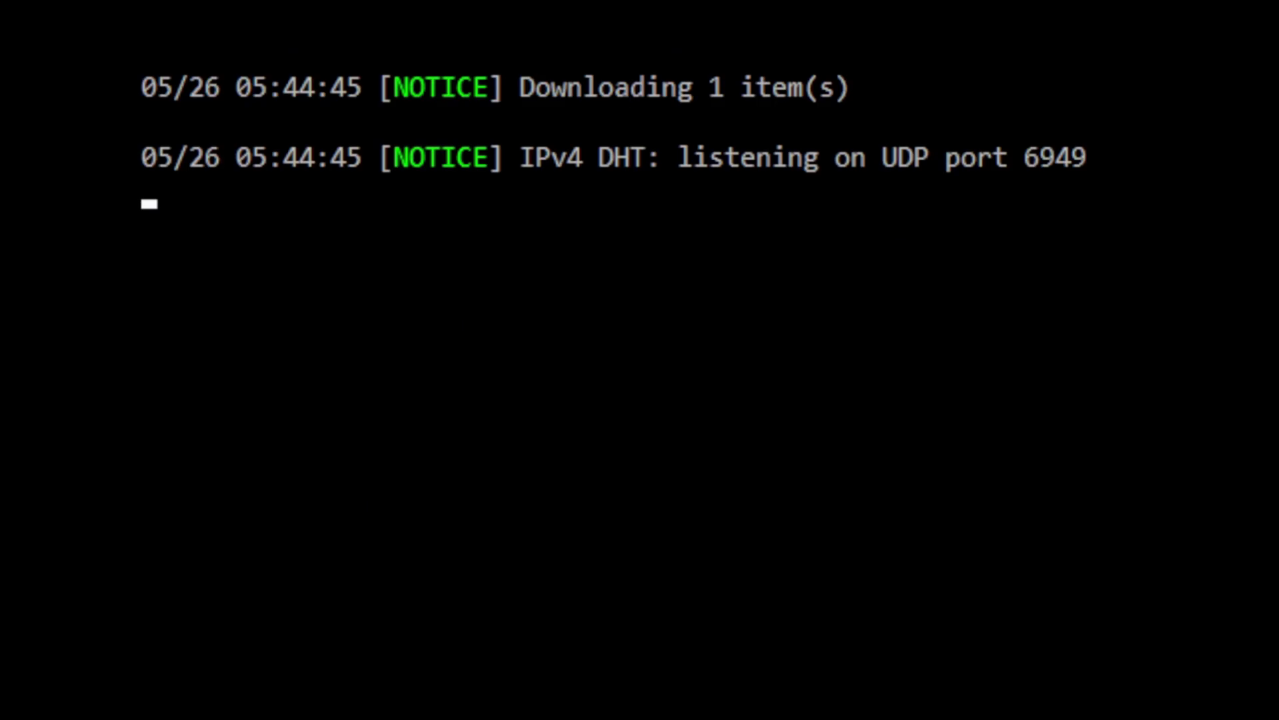